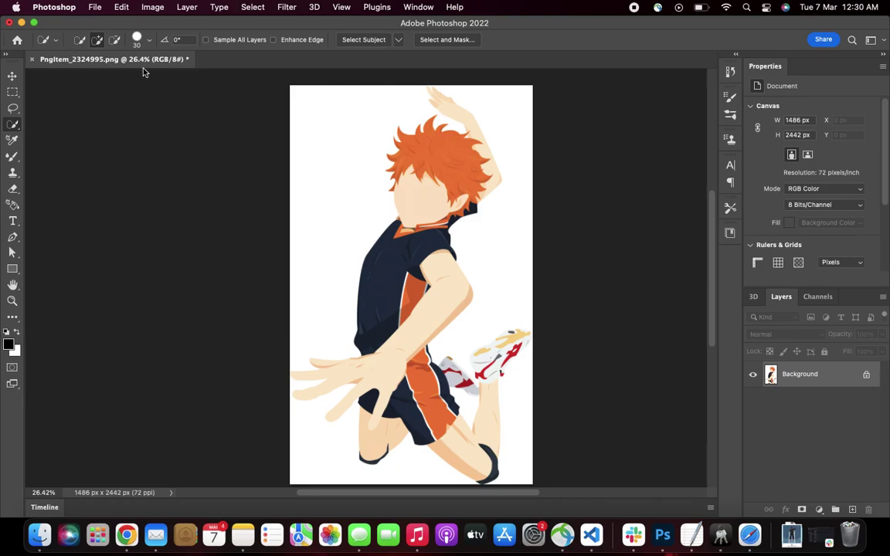
Close the edited document, answering the save prompt, and reopen PngItem_2324995.png from Recent files
left_click(33, 60)
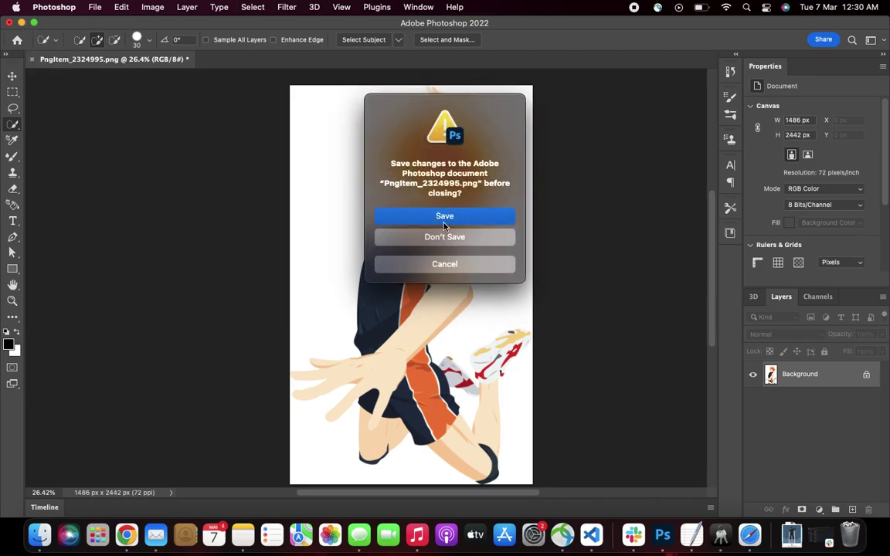
left_click(444, 220)
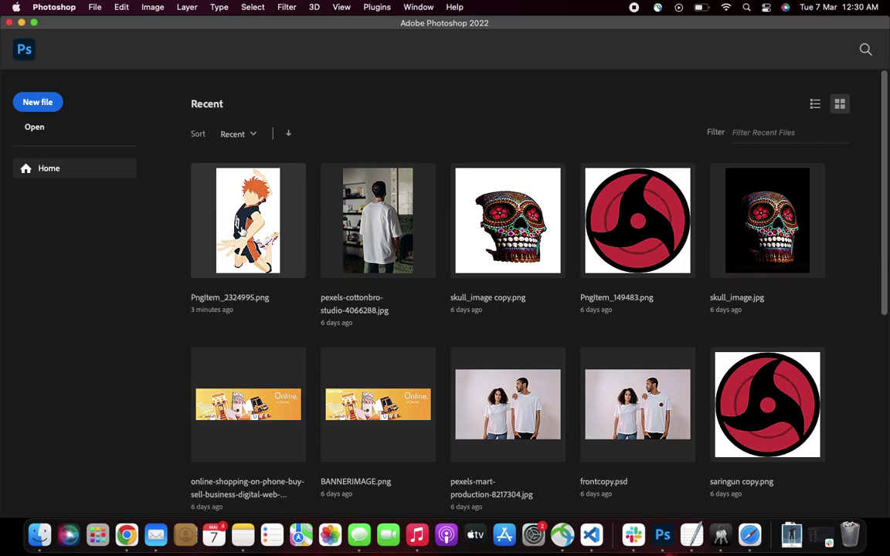
left_click(241, 226)
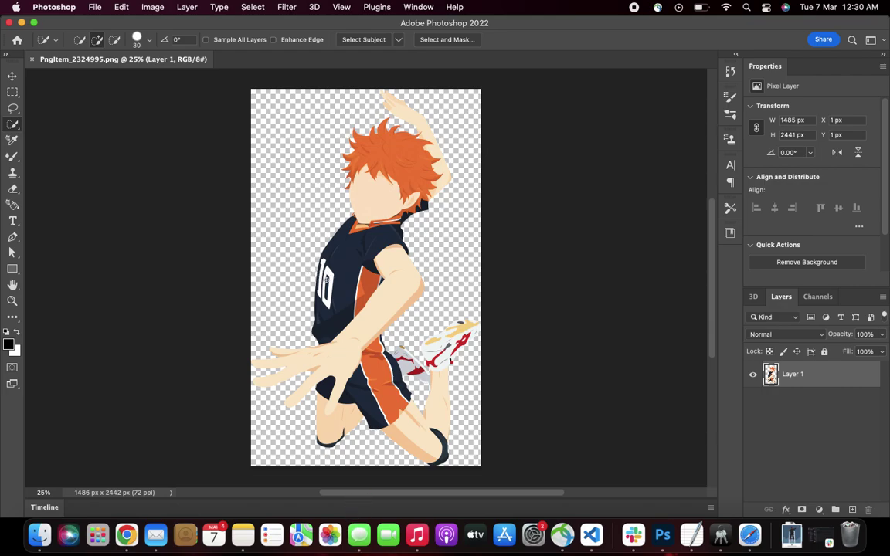
Quick-select the white 10 on the jersey and flatten the image onto a white background
left_click(325, 280)
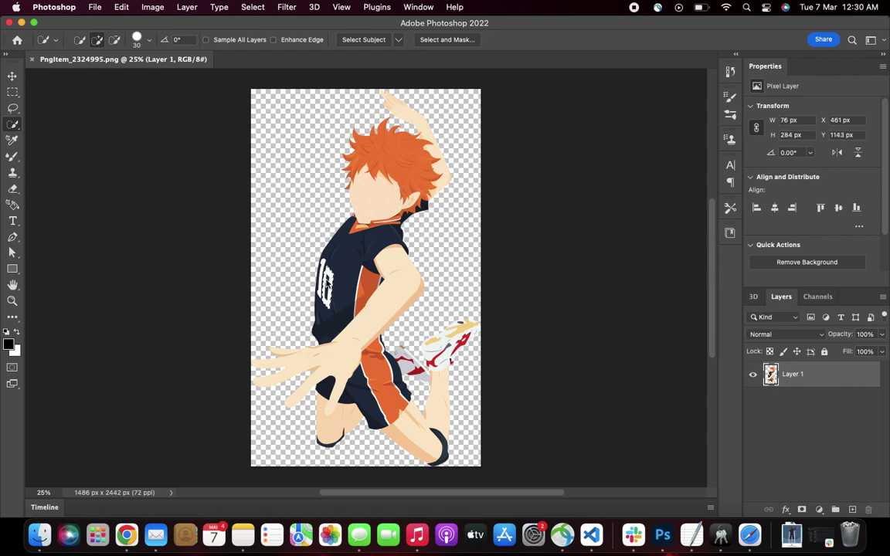
left_click(188, 8)
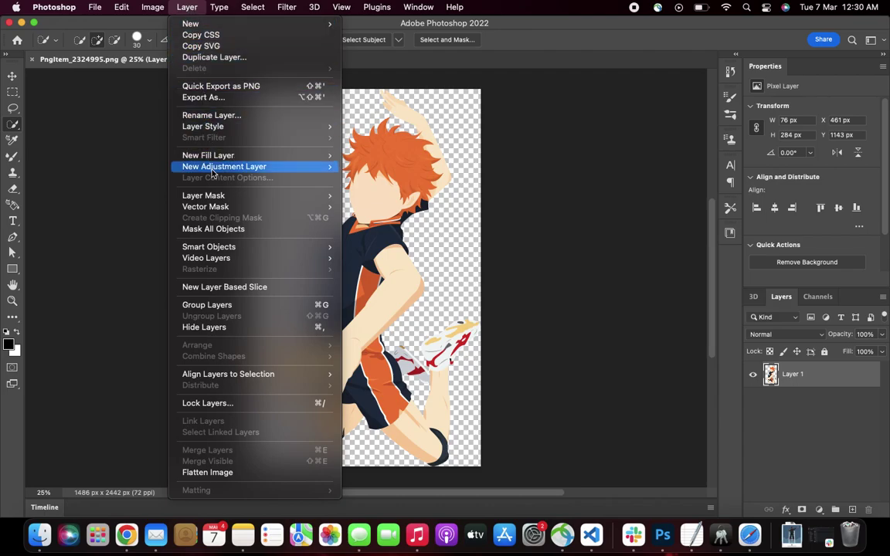
left_click(217, 474)
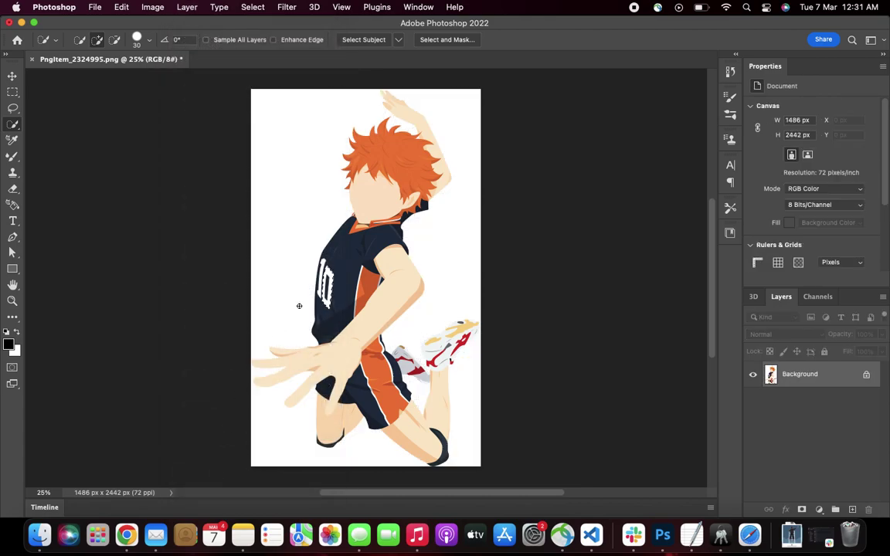
Switch to the Quick Selection Tool and zoom in and out to check the selected 10
right_click(15, 129)
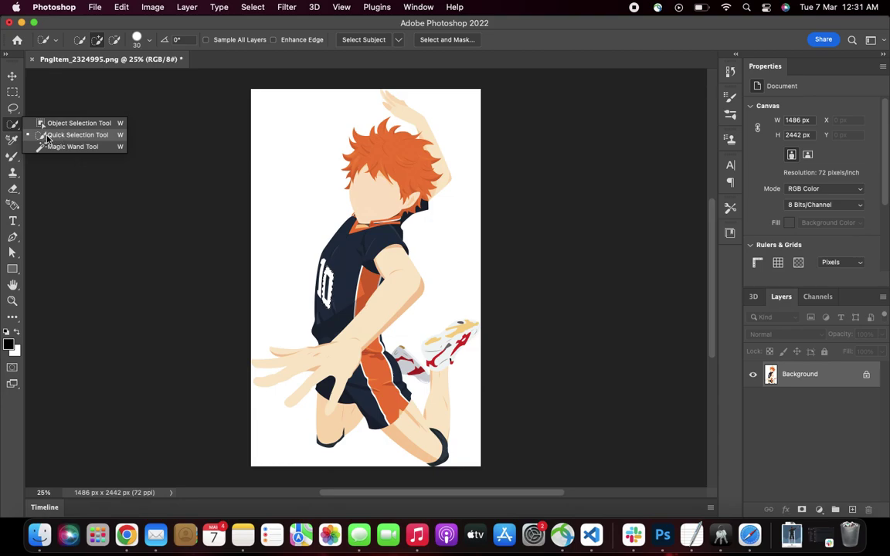
left_click(66, 136)
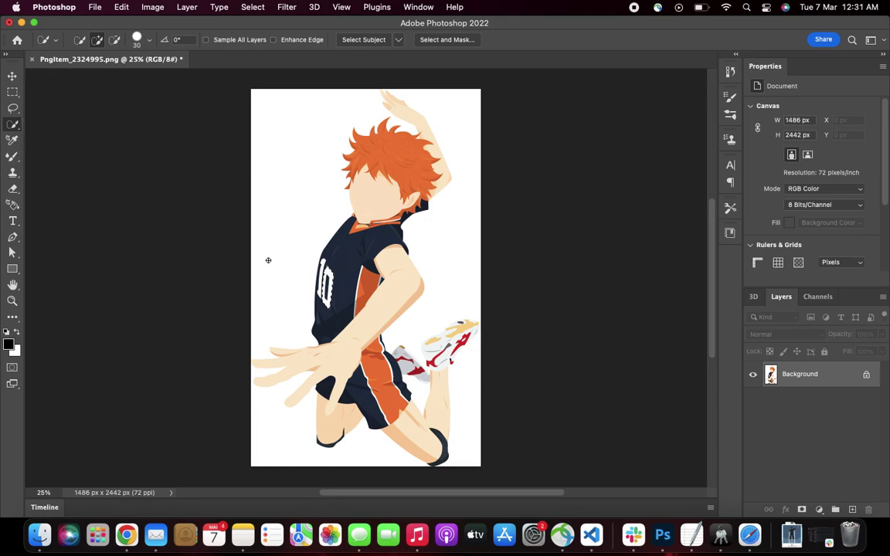
scroll(315, 273, "up", 2)
scroll(312, 273, "up", 1)
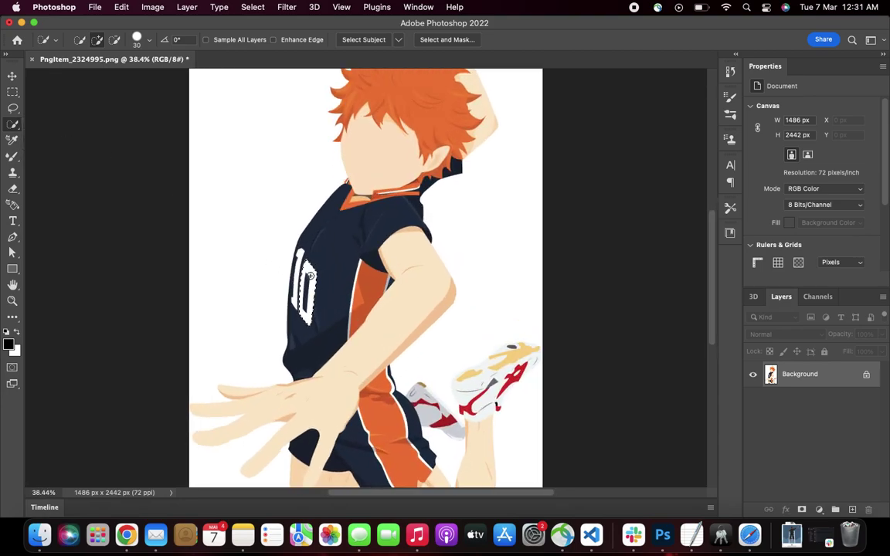
scroll(308, 274, "up", 3)
scroll(301, 276, "up", 3)
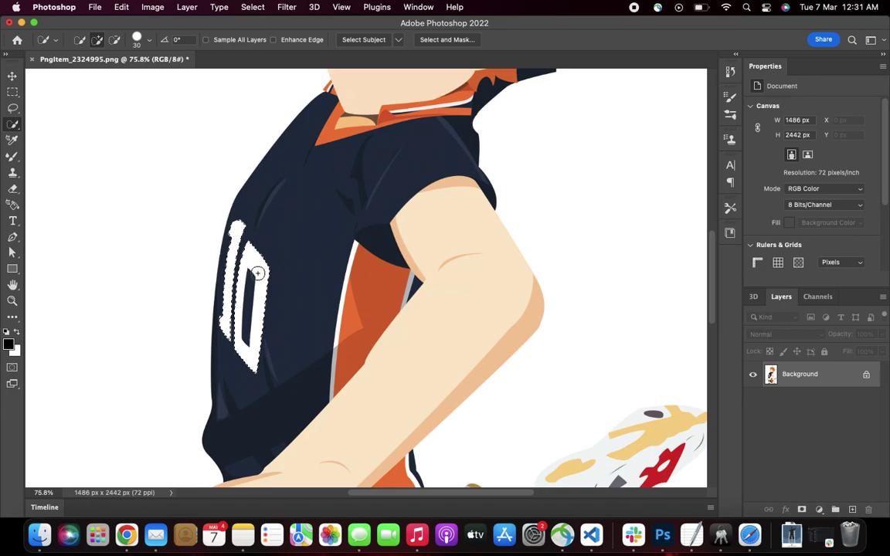
scroll(259, 272, "down", 3)
scroll(260, 274, "down", 2)
scroll(278, 267, "down", 2)
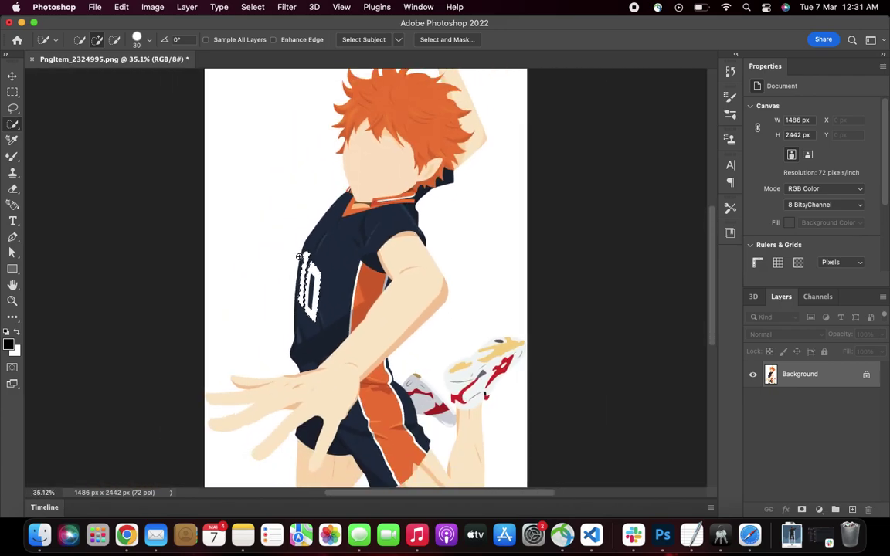
scroll(317, 239, "down", 1)
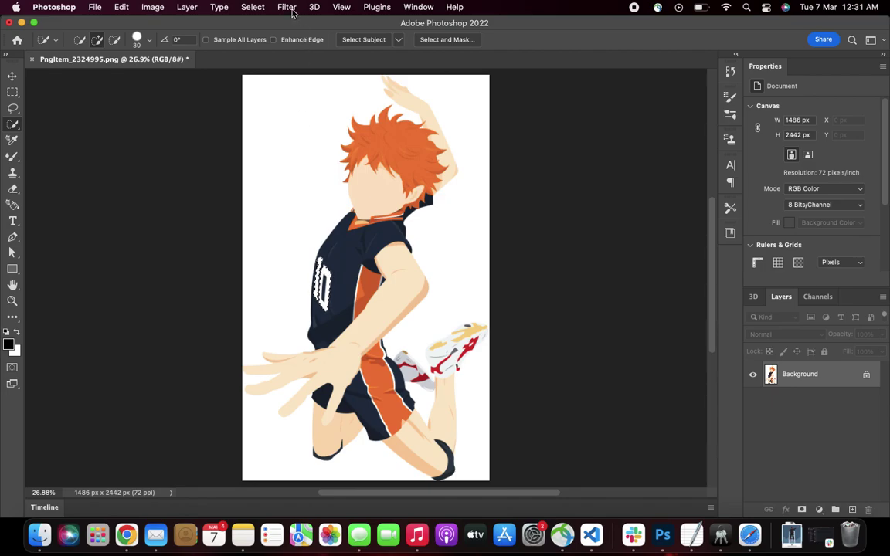
Expand the selection around the 10 by 3 pixels, then undo the recent edits
left_click(248, 10)
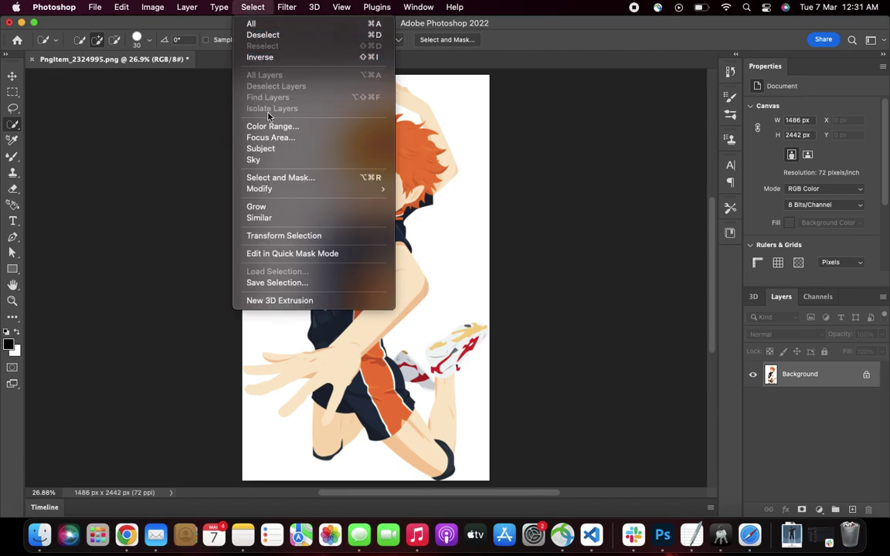
mouse_move(260, 189)
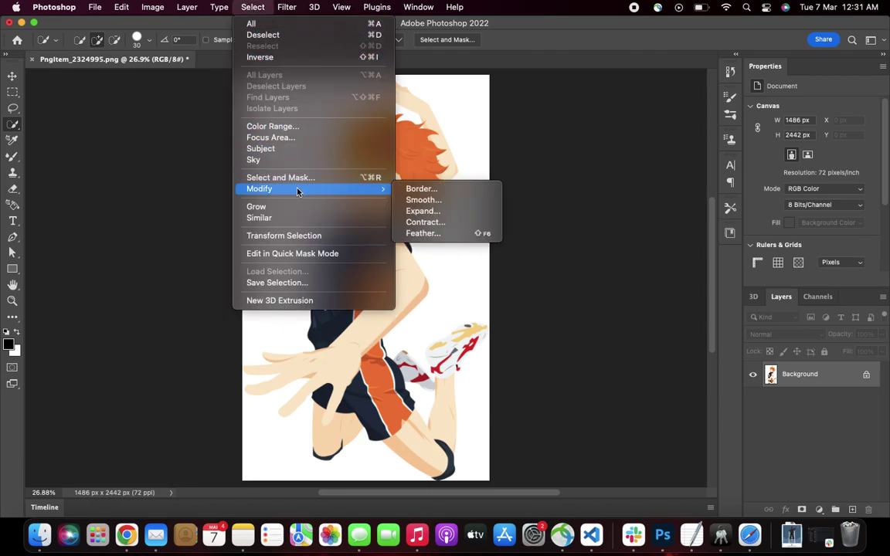
left_click(436, 213)
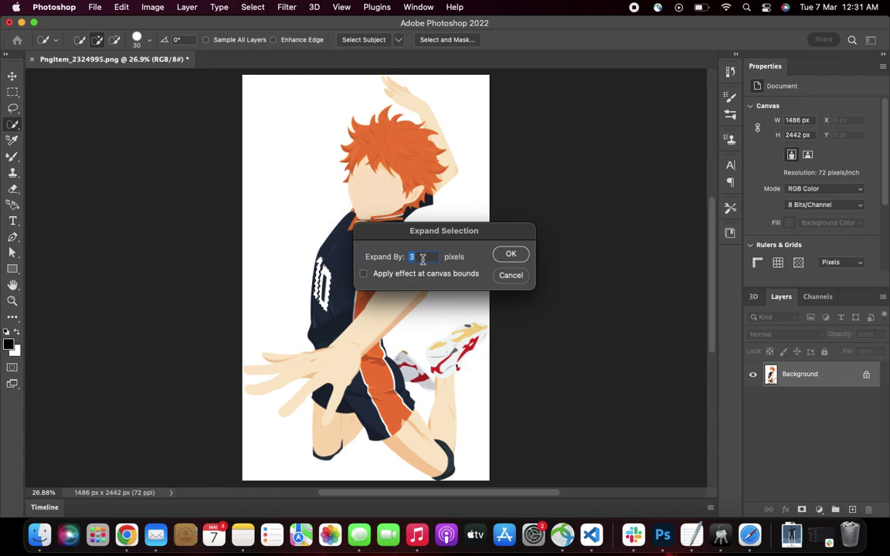
left_click(510, 256)
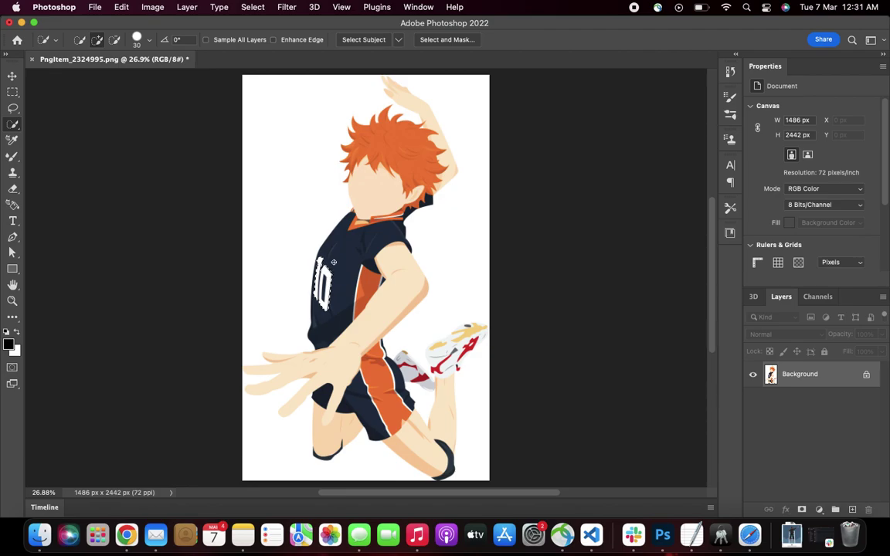
key("super+z")
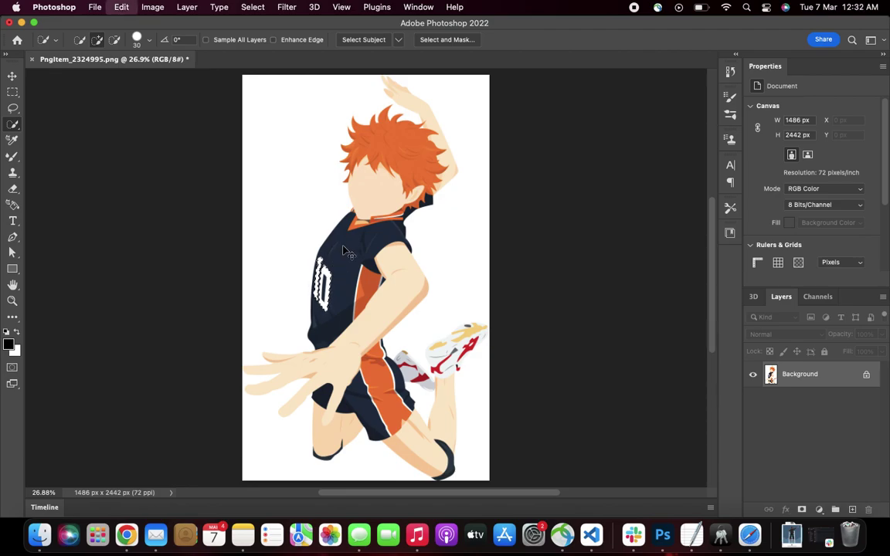
Undo once more, pick the Lasso tool, discard changes, and reopen PngItem_2324995.png
key("super+z")
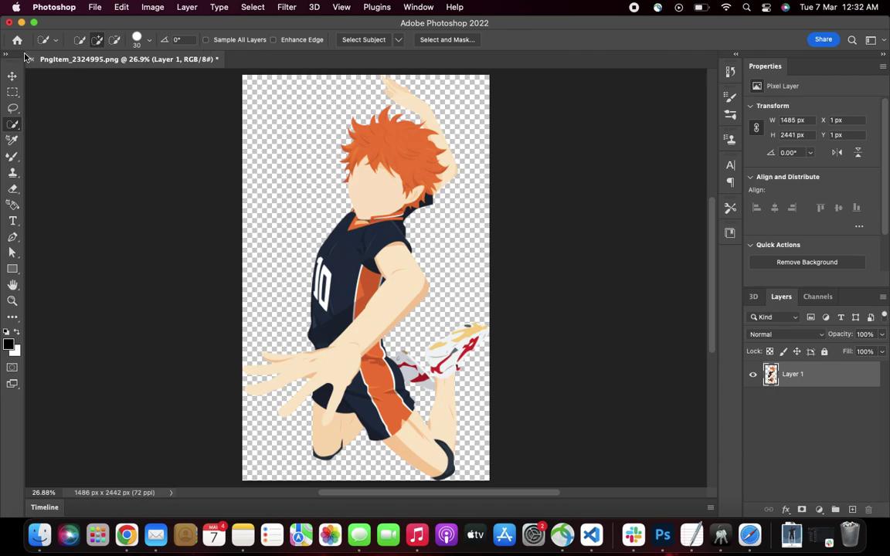
left_click(13, 108)
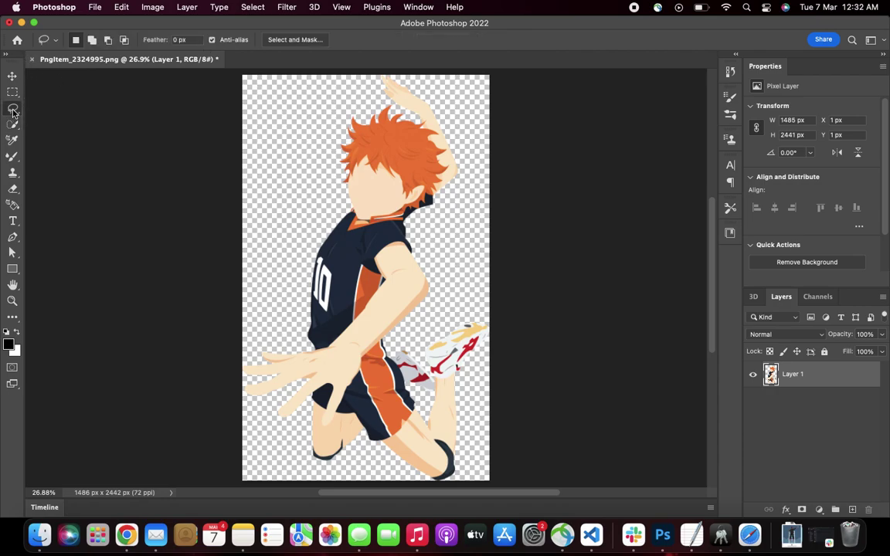
left_click(32, 59)
left_click(448, 238)
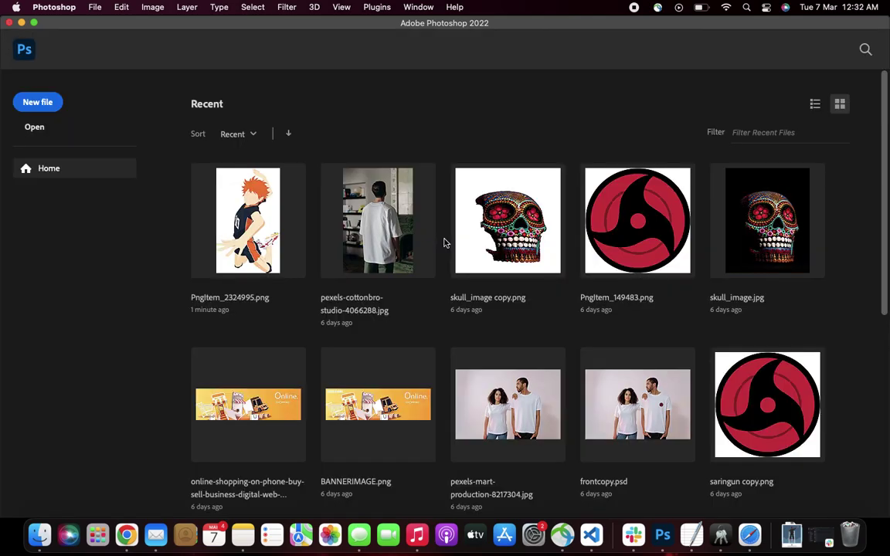
left_click(224, 218)
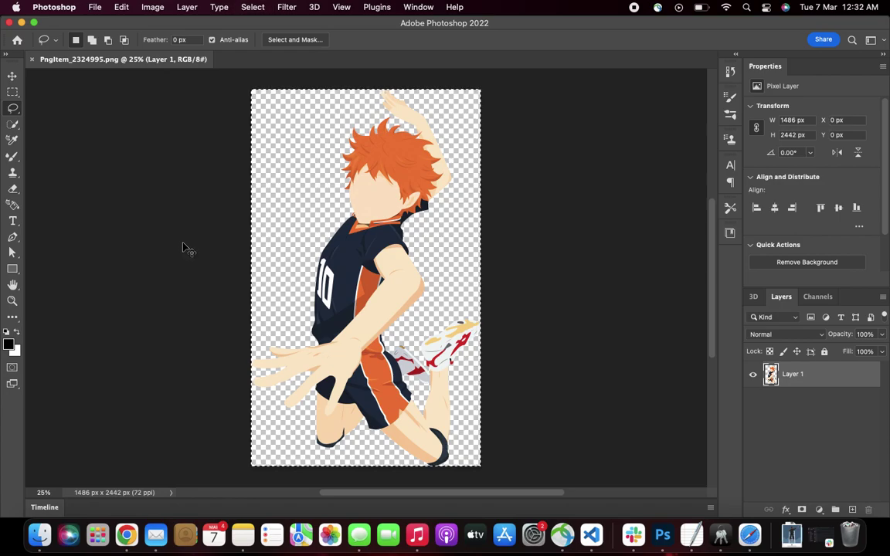
Enter and exit Free Transform, then flatten the image onto a white Background layer
key("super+t")
key("Return")
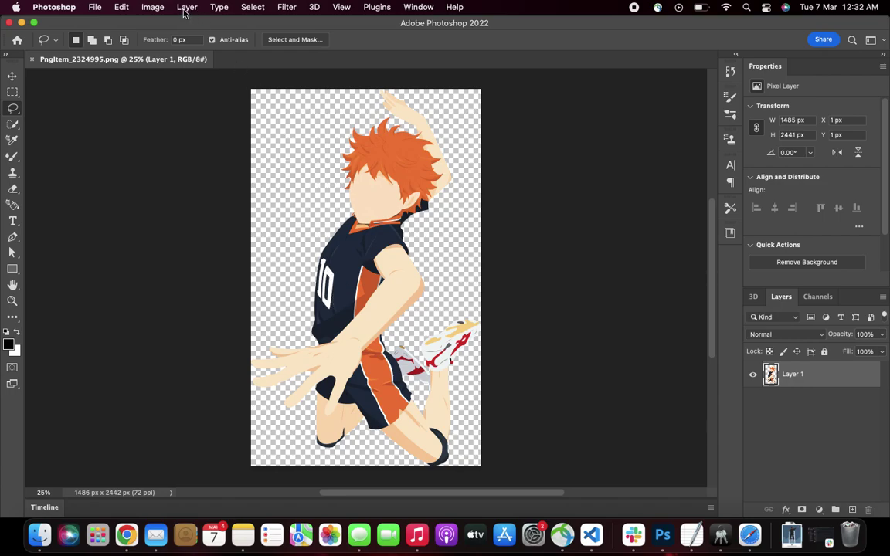
left_click(188, 8)
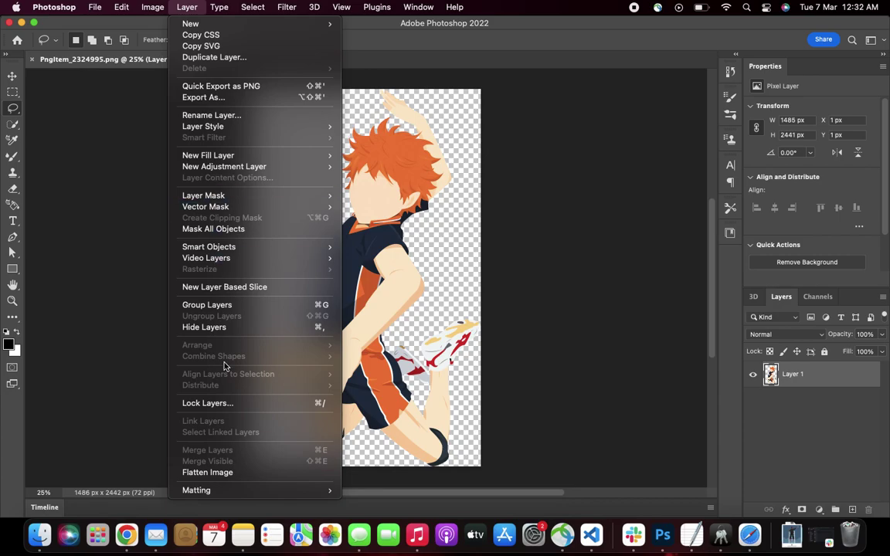
left_click(216, 473)
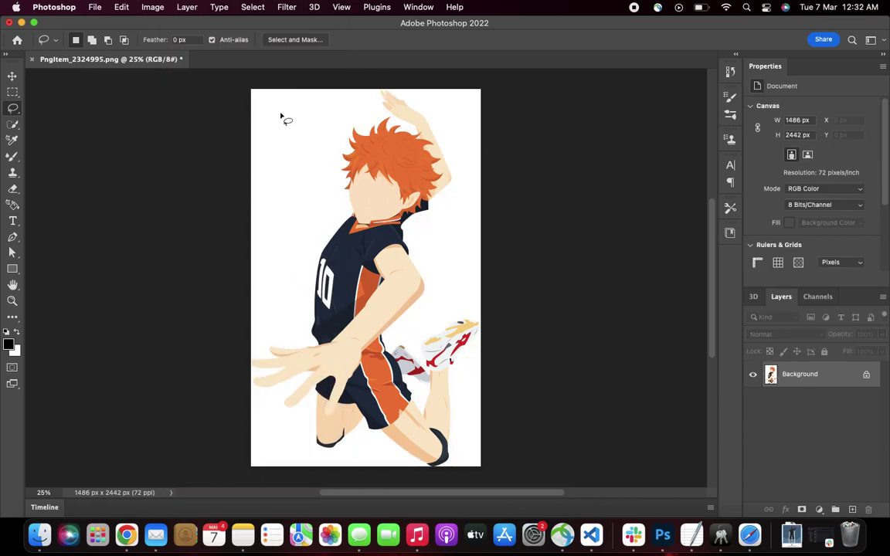
left_click(14, 126)
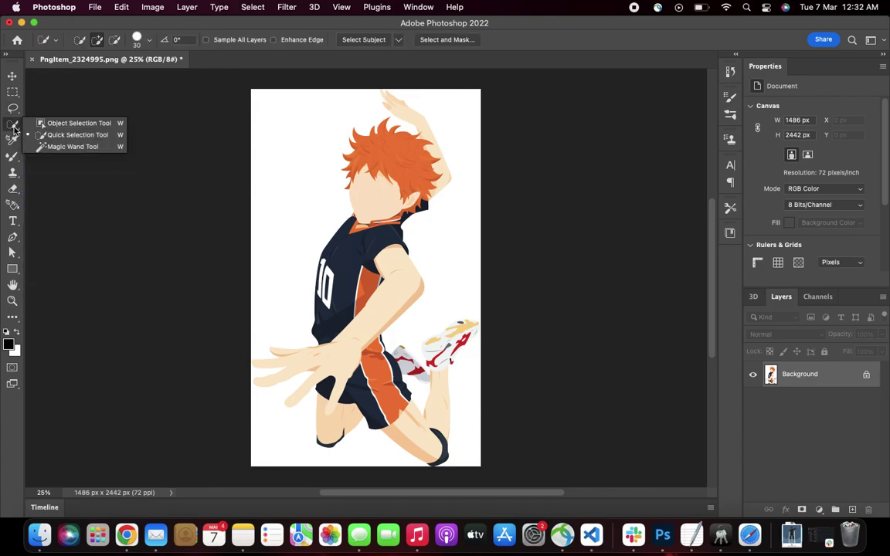
Choose the Quick Selection Tool, zoom into the jersey, and select the white 0
left_click(57, 139)
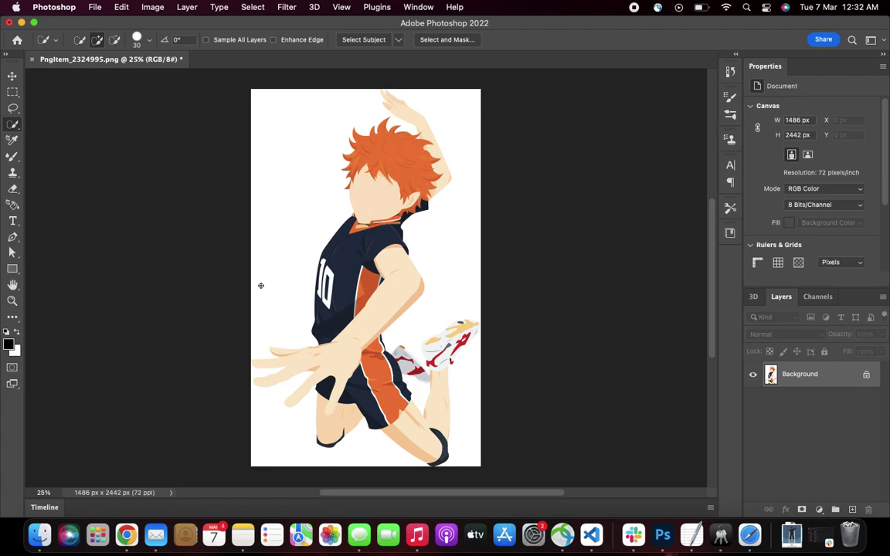
scroll(324, 282, "up", 3)
scroll(324, 282, "up", 3)
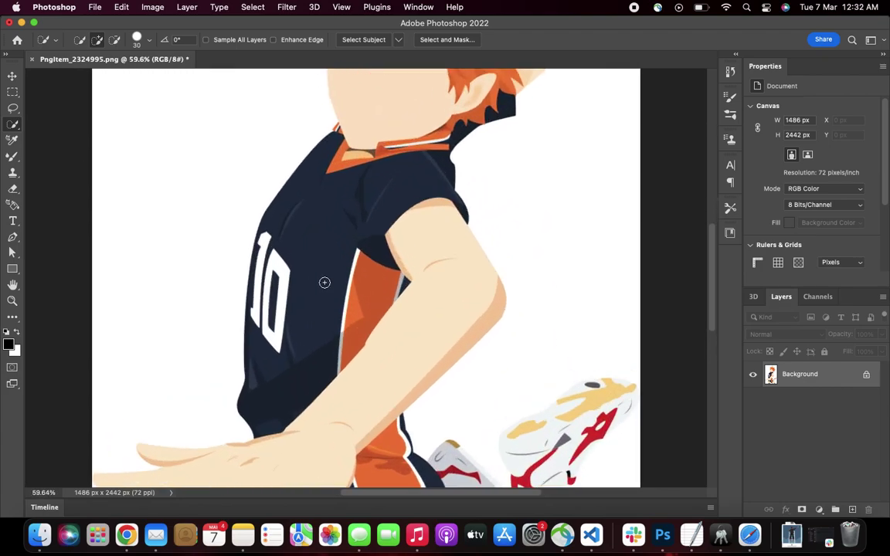
scroll(325, 282, "up", 3)
scroll(325, 282, "up", 1)
left_click(238, 263)
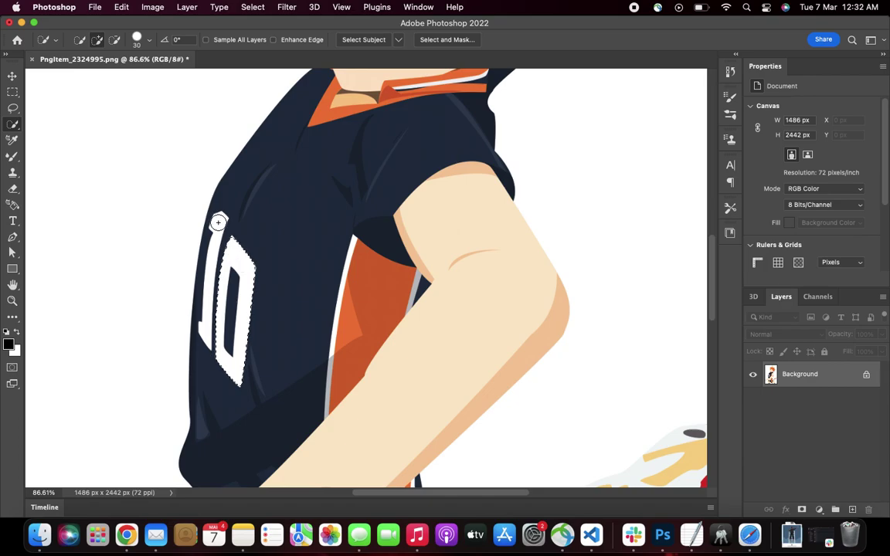
Add the white 1 to the selection and zoom back out
scroll(217, 223, "up", 3)
scroll(185, 216, "up", 3)
scroll(170, 212, "left", 5)
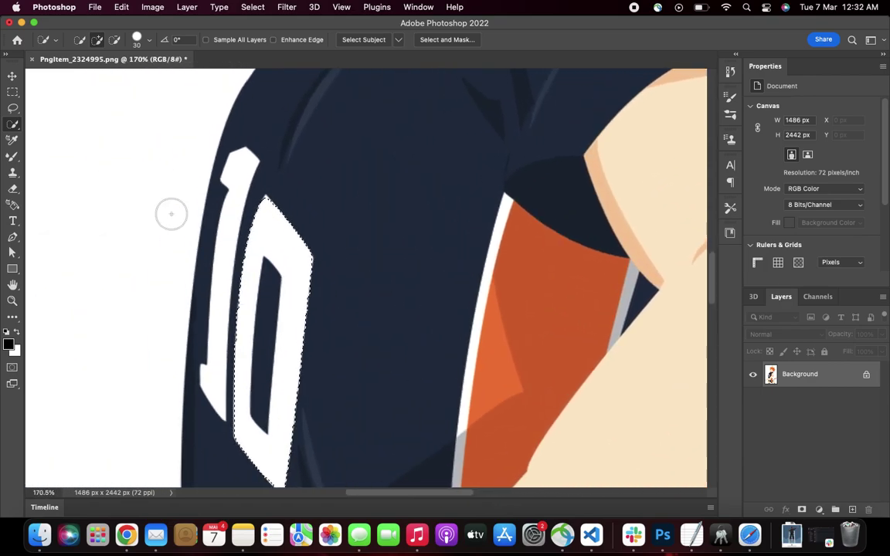
left_click(241, 166)
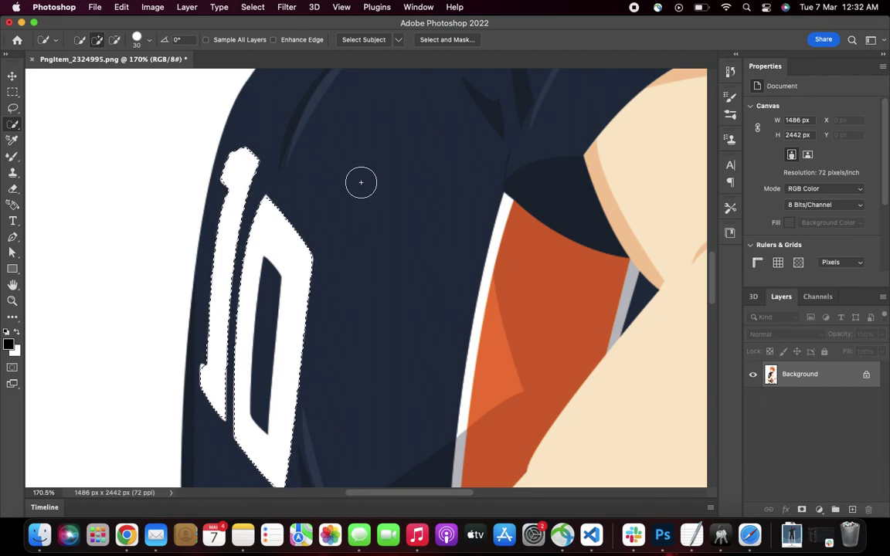
scroll(359, 183, "down", 3)
scroll(364, 182, "down", 2)
scroll(364, 181, "down", 3)
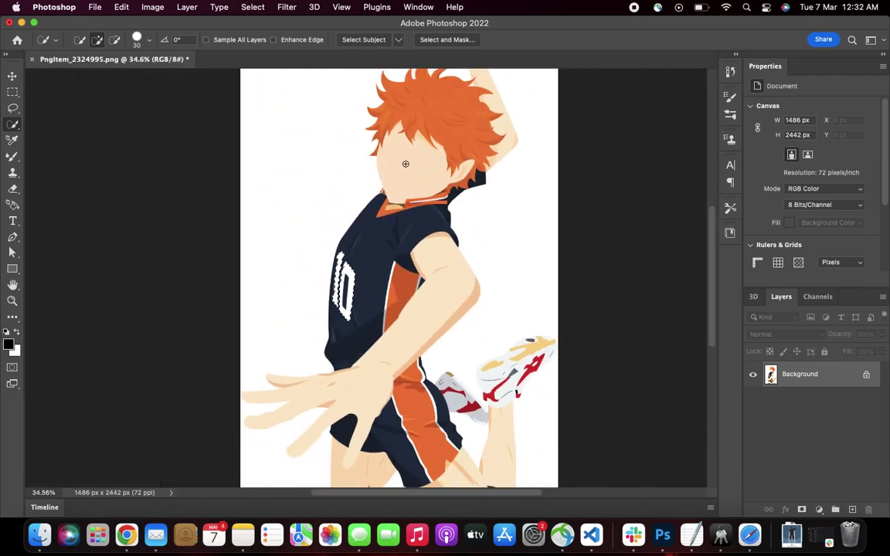
scroll(408, 163, "down", 1)
scroll(409, 163, "down", 1)
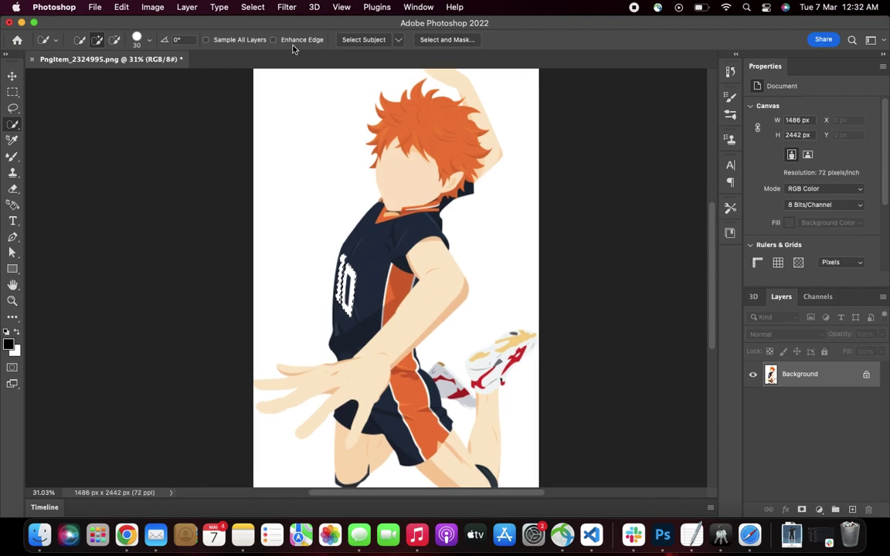
Expand the selection around the 10 by 3 pixels, then deselect it
left_click(252, 8)
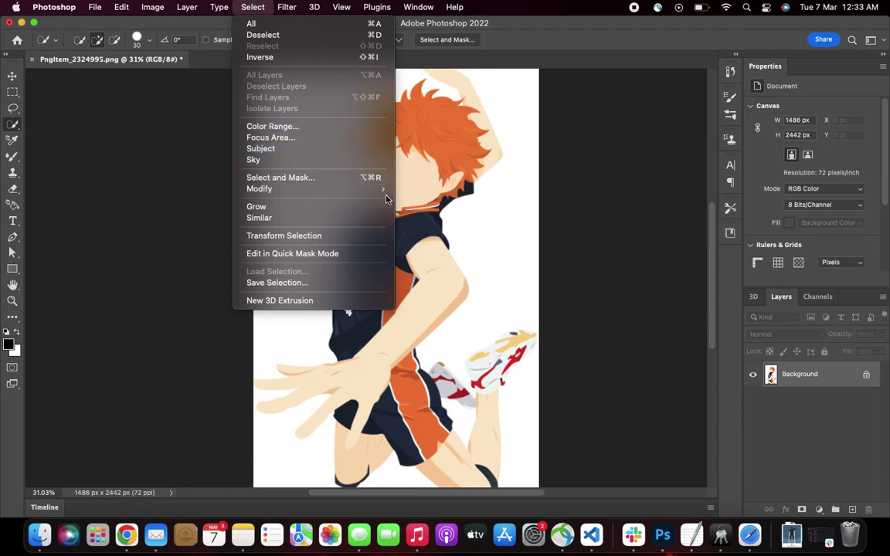
left_click(421, 211)
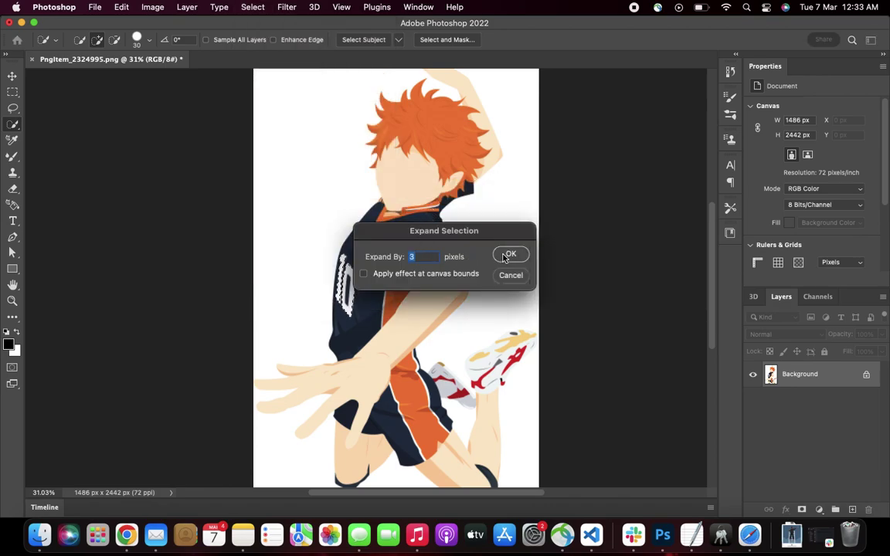
left_click(503, 256)
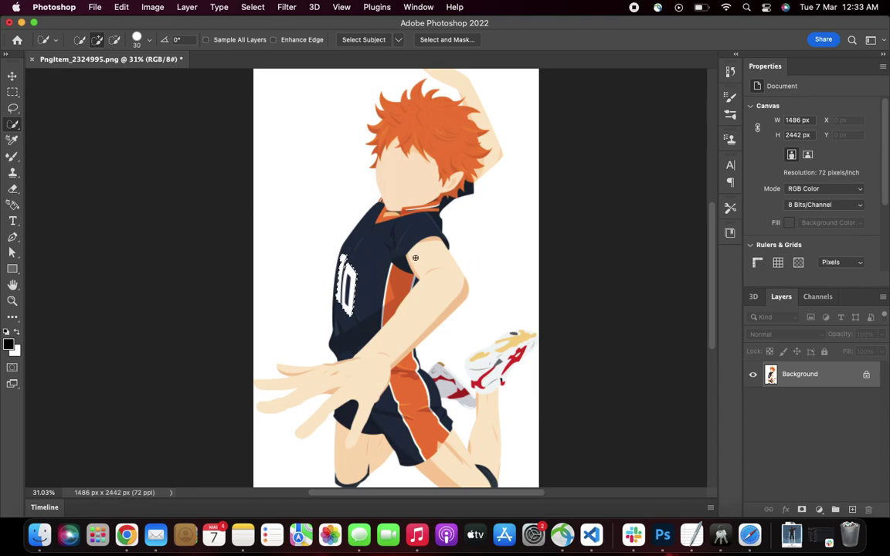
key("super+d")
Restore the selection and Content-Aware fill it to erase the white 10
key("super+z")
key("shift+BackSpace")
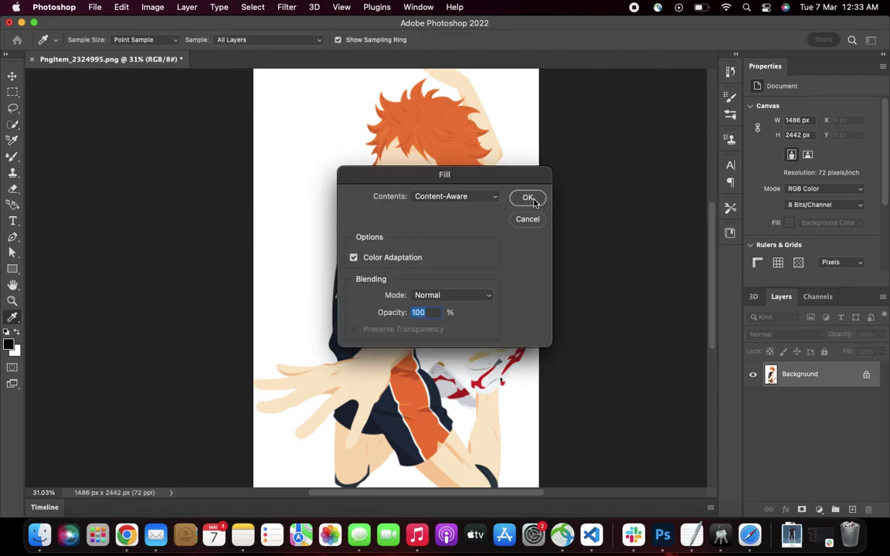
left_click(468, 197)
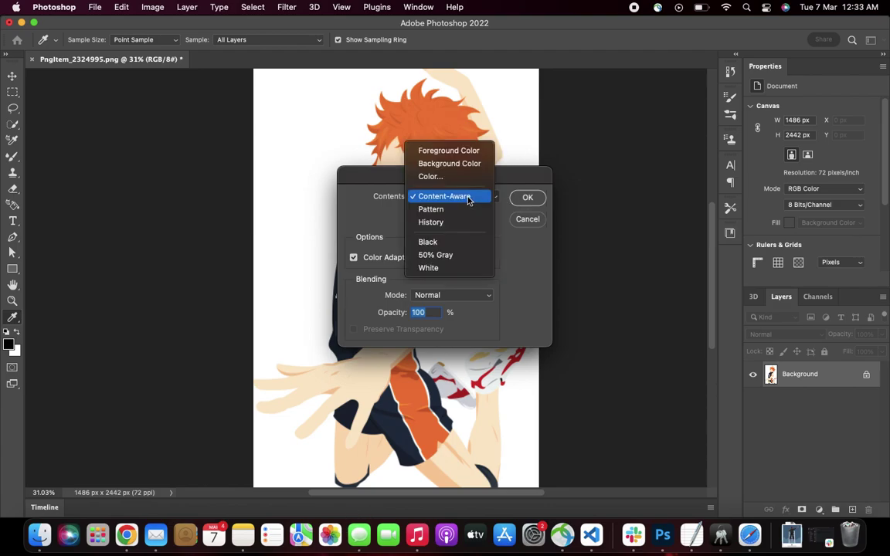
left_click(447, 198)
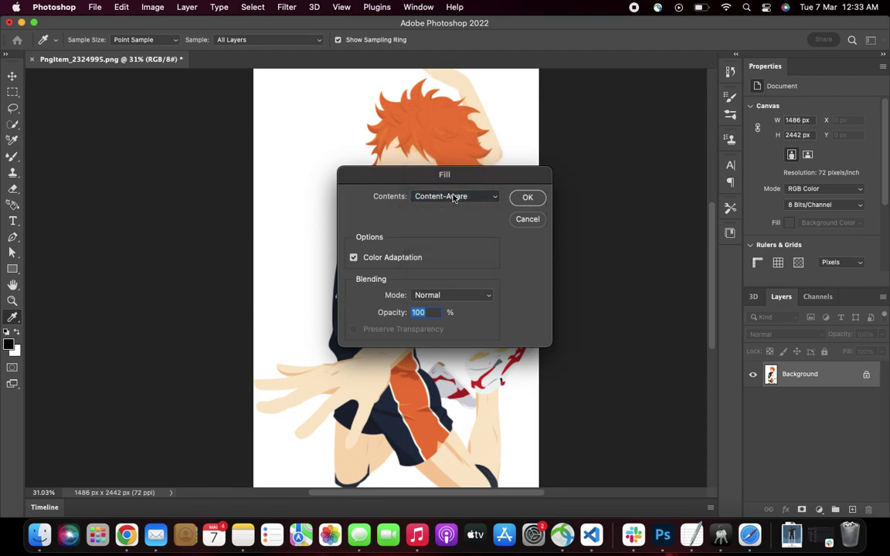
left_click(528, 198)
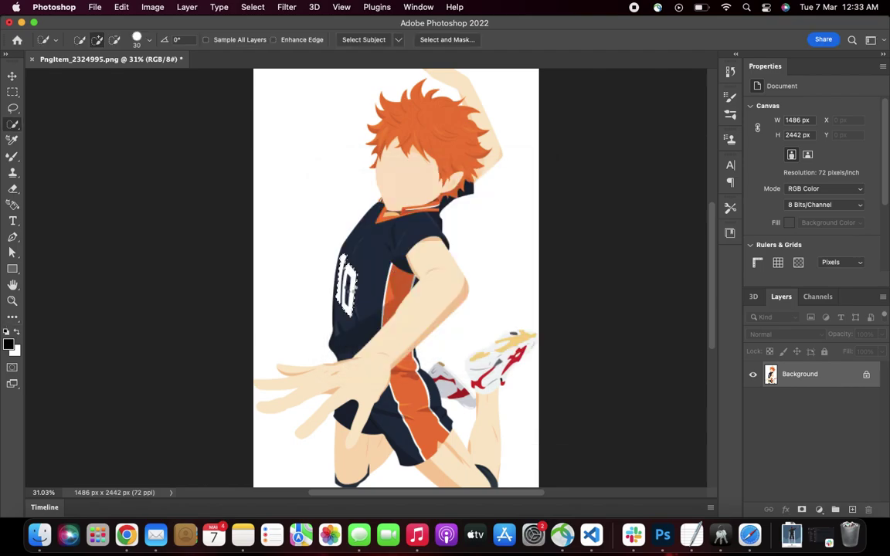
Click the navy jersey with Quick Selection, then deselect everything
left_click(353, 280)
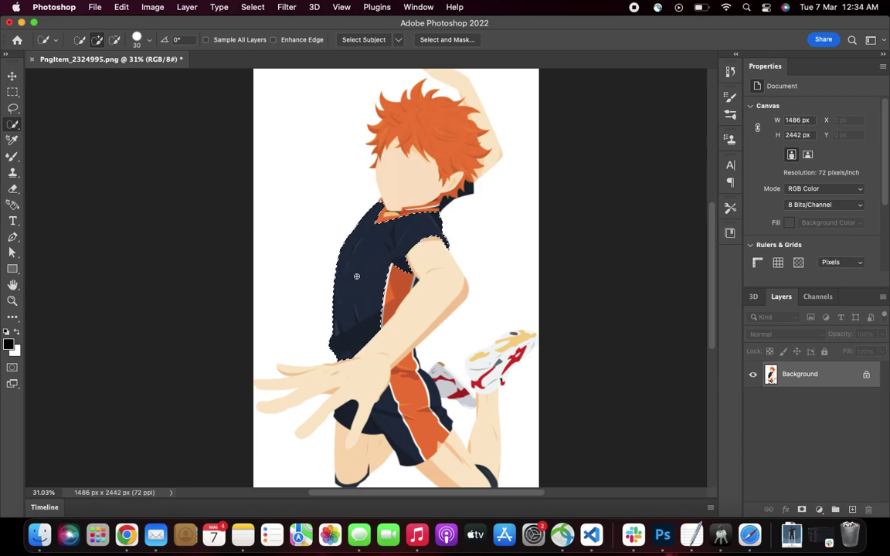
key("super+d")
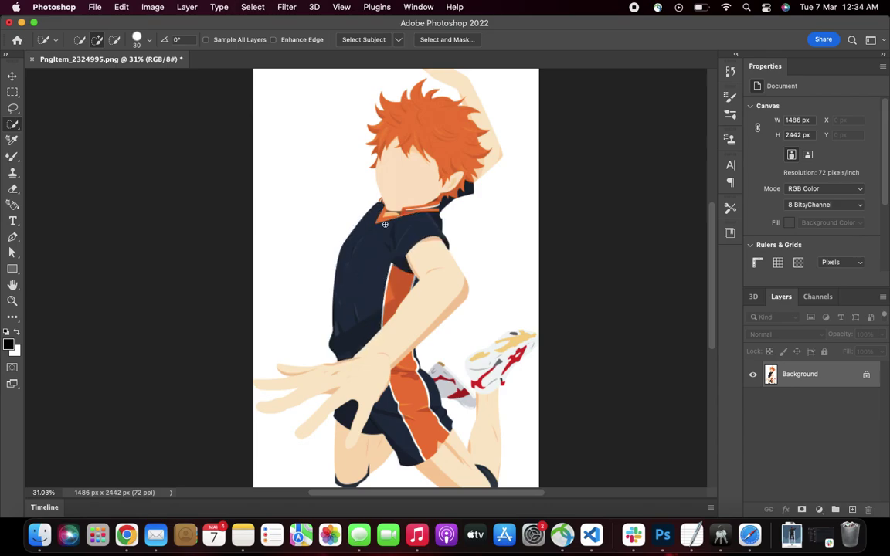